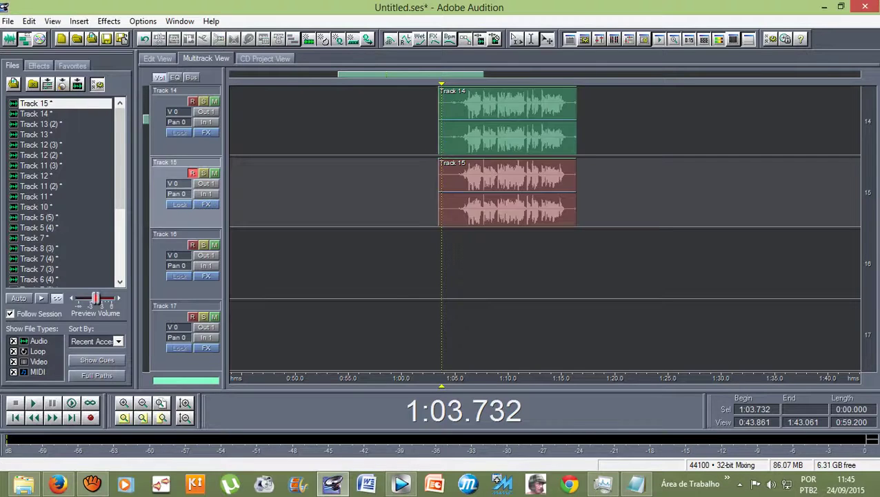
Examine the session's tracks and the overlapping clips on Tracks 13, 14 and 15.
{"action": "scroll", "coordinate": [544, 228], "scroll_direction": "up", "scroll_amount": 2}
{"action": "scroll", "coordinate": [544, 227], "scroll_direction": "down", "scroll_amount": 1}
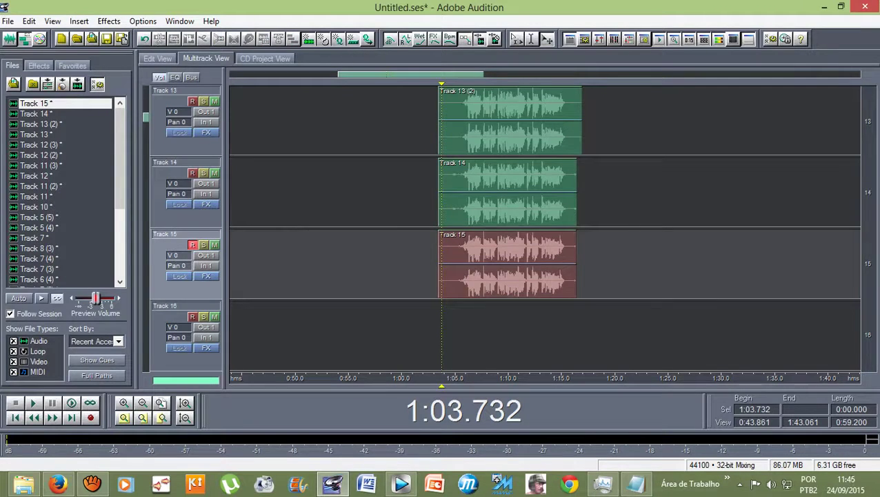
{"action": "scroll", "coordinate": [545, 227], "scroll_direction": "up", "scroll_amount": 12}
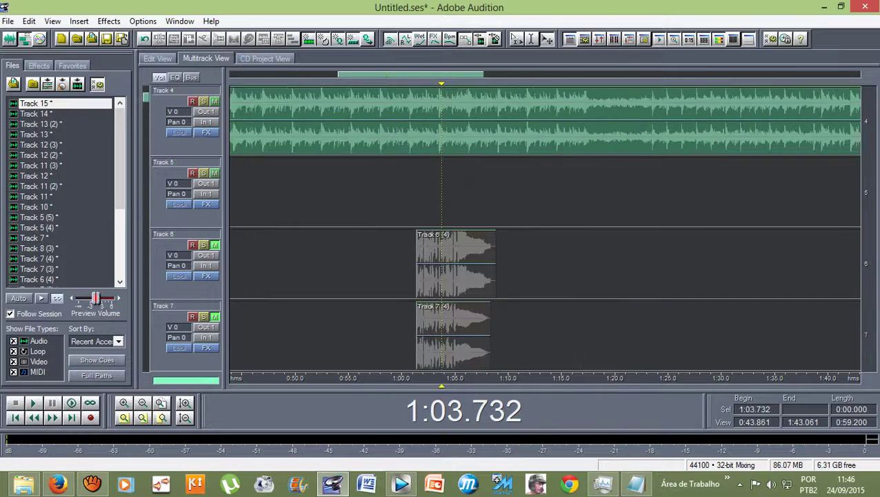
{"action": "scroll", "coordinate": [545, 228], "scroll_direction": "down", "scroll_amount": 12}
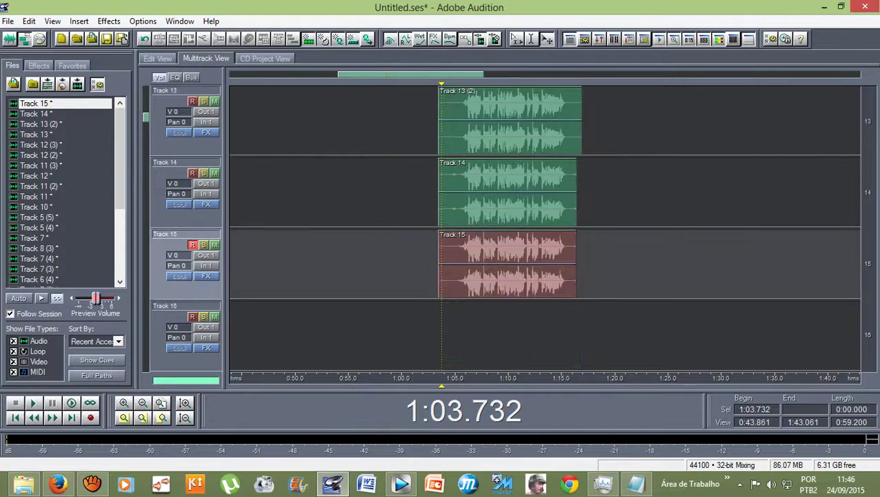
{"action": "left_click", "coordinate": [498, 120]}
{"action": "left_click", "coordinate": [498, 192]}
{"action": "left_click", "coordinate": [498, 264]}
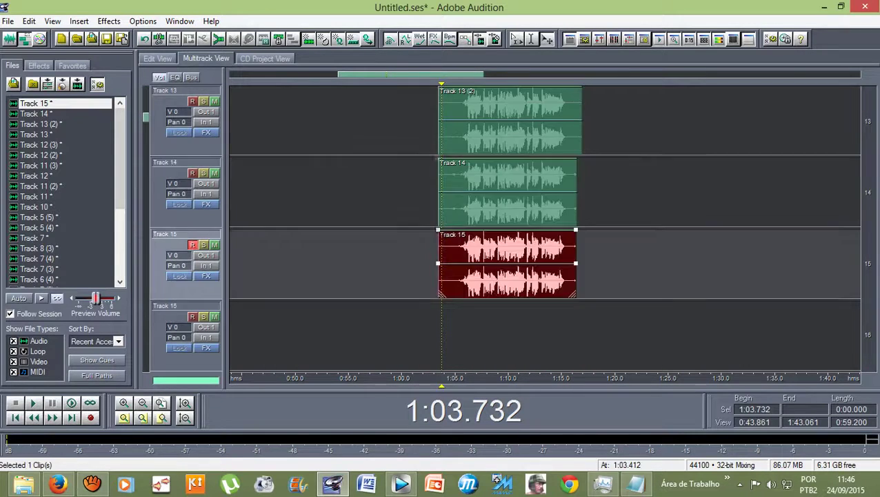
{"action": "left_click", "coordinate": [497, 120]}
{"action": "left_click", "coordinate": [498, 192]}
{"action": "left_click", "coordinate": [498, 264]}
{"action": "scroll", "coordinate": [545, 227], "scroll_direction": "up", "scroll_amount": 1}
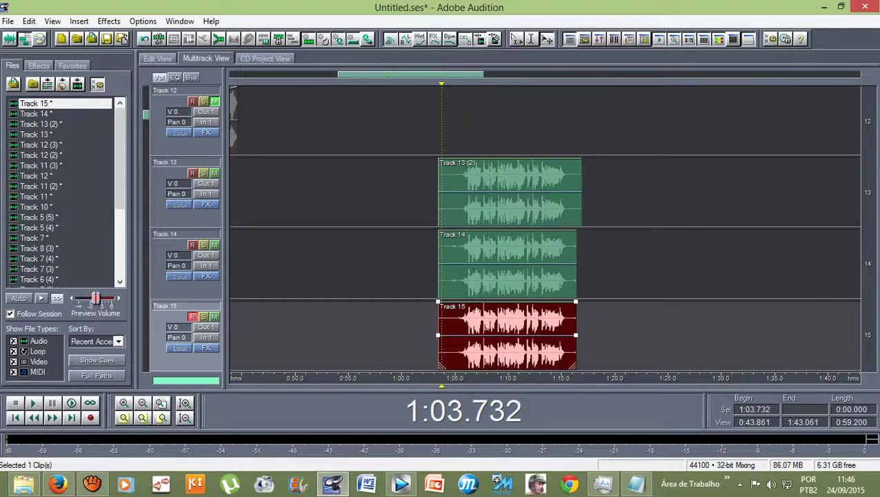
Move the playback cursor to 1:05.000, play the three vocal clips and stop.
{"action": "left_click_drag", "start_coordinate": [441, 83], "coordinate": [455, 84]}
{"action": "key", "text": "space"}
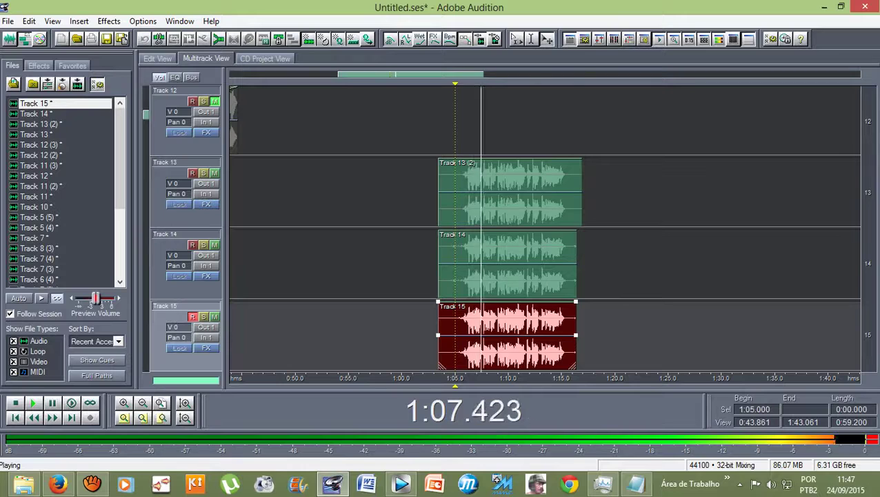
{"action": "scroll", "coordinate": [545, 228], "scroll_direction": "down", "scroll_amount": 1}
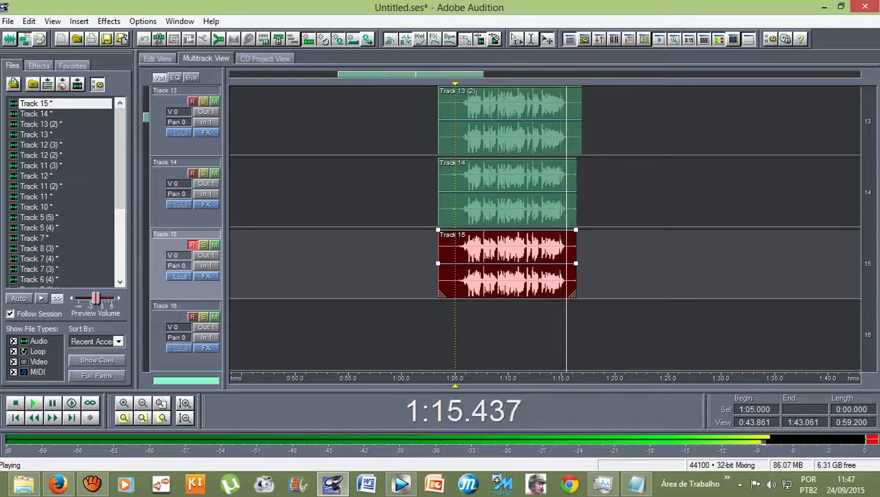
{"action": "key", "text": "space"}
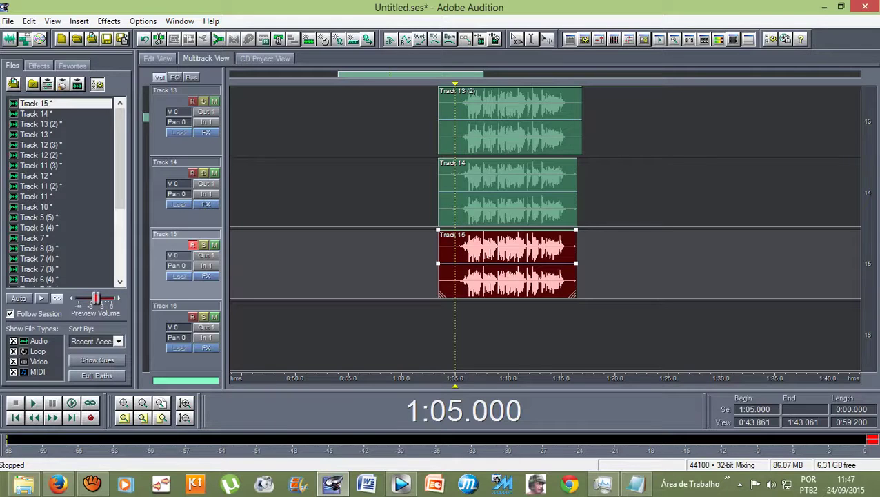
Open the Track 13 (2) clip for waveform editing and silence its right channel from about 1:04.7 to 1:15.8.
{"action": "left_click", "coordinate": [509, 121]}
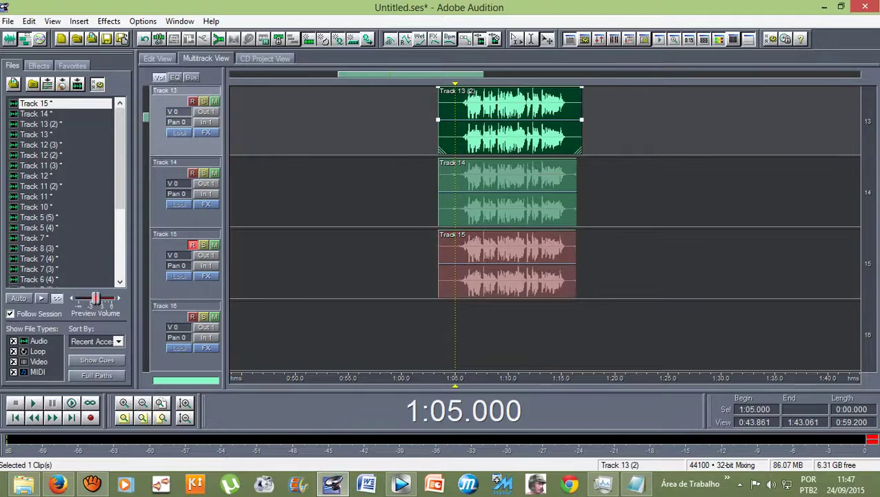
{"action": "left_click", "coordinate": [506, 191]}
{"action": "left_click", "coordinate": [506, 263]}
{"action": "left_click", "coordinate": [509, 121]}
{"action": "double_click", "coordinate": [502, 121]}
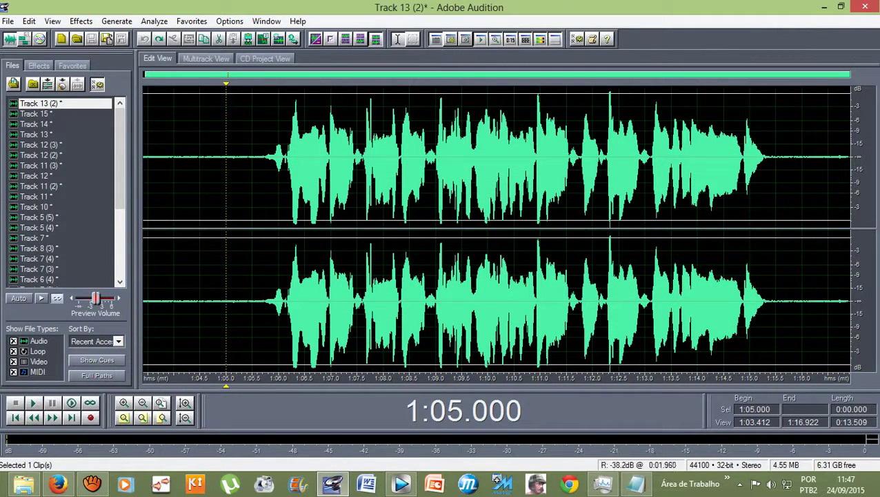
{"action": "left_click_drag", "start_coordinate": [240, 227], "coordinate": [812, 303]}
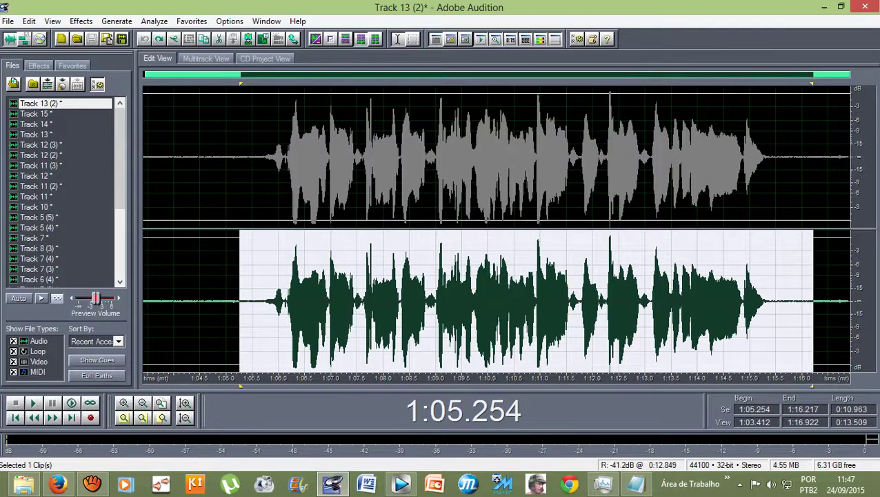
{"action": "left_click", "coordinate": [210, 238]}
{"action": "left_click_drag", "start_coordinate": [212, 237], "coordinate": [793, 345]}
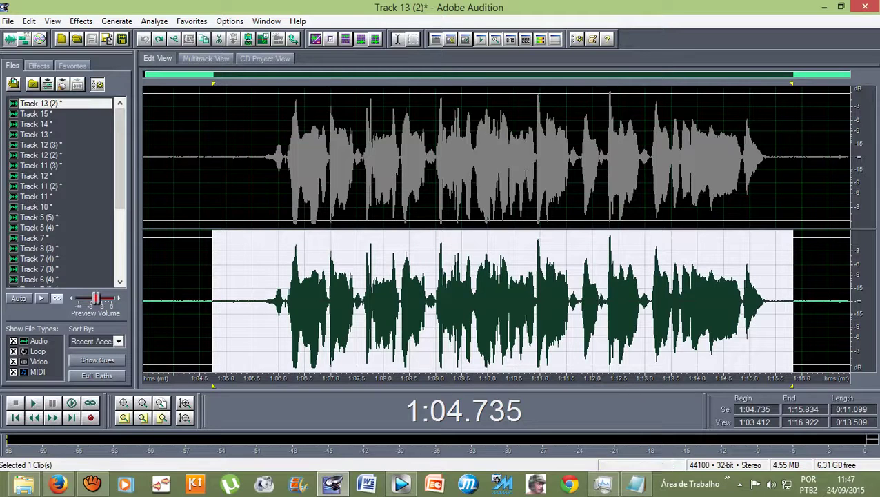
{"action": "left_click", "coordinate": [80, 21]}
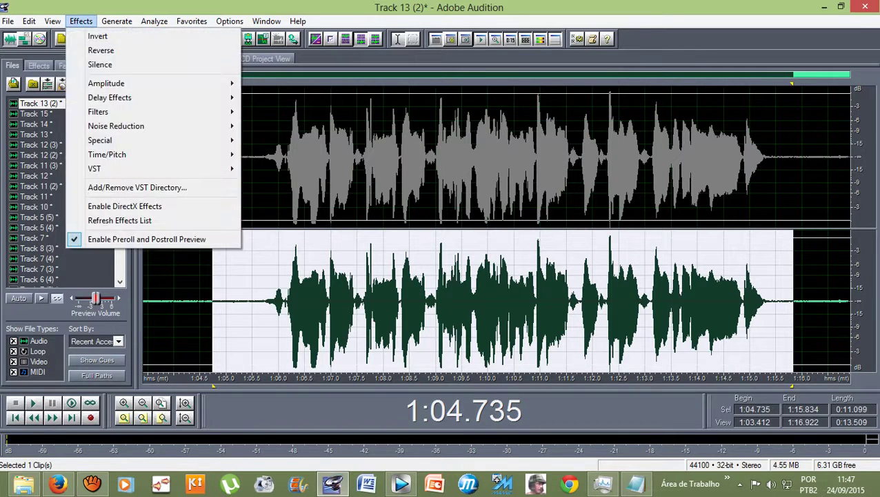
{"action": "left_click", "coordinate": [99, 64]}
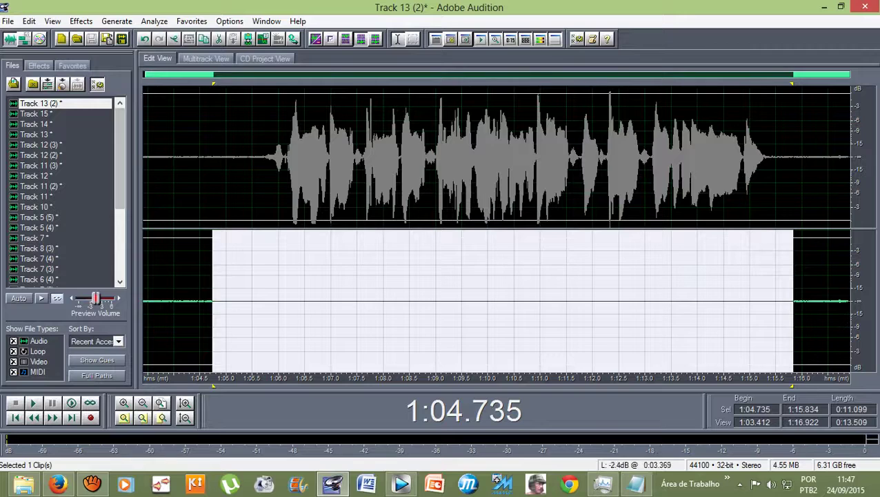
{"action": "left_click", "coordinate": [256, 303]}
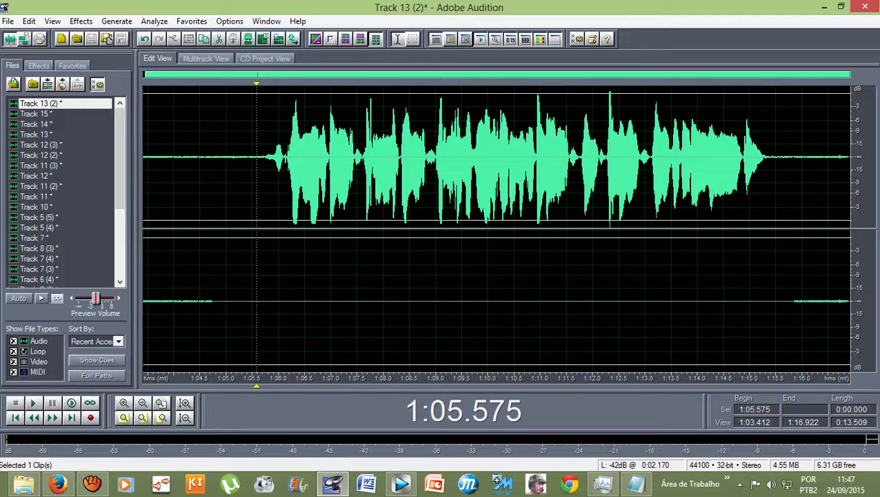
Open the Track 14 clip from the multitrack session and silence its left channel from about 1:05.5 to 1:15.8.
{"action": "left_click", "coordinate": [205, 58]}
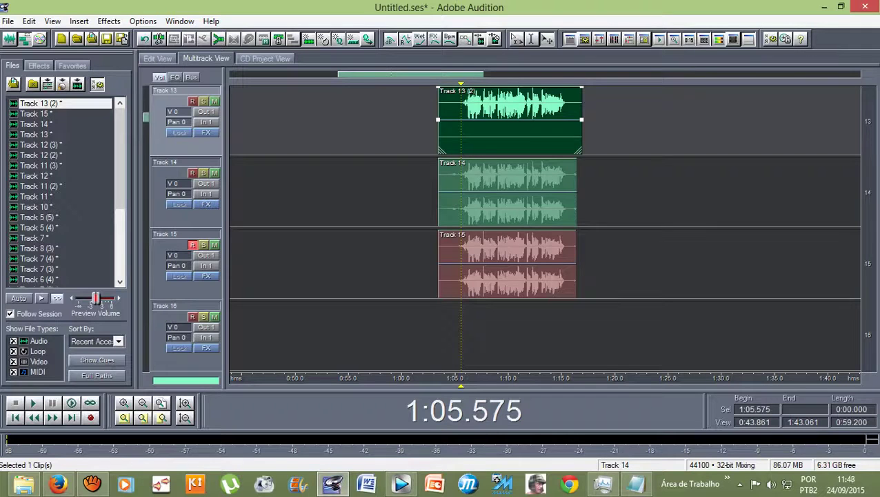
{"action": "double_click", "coordinate": [497, 191]}
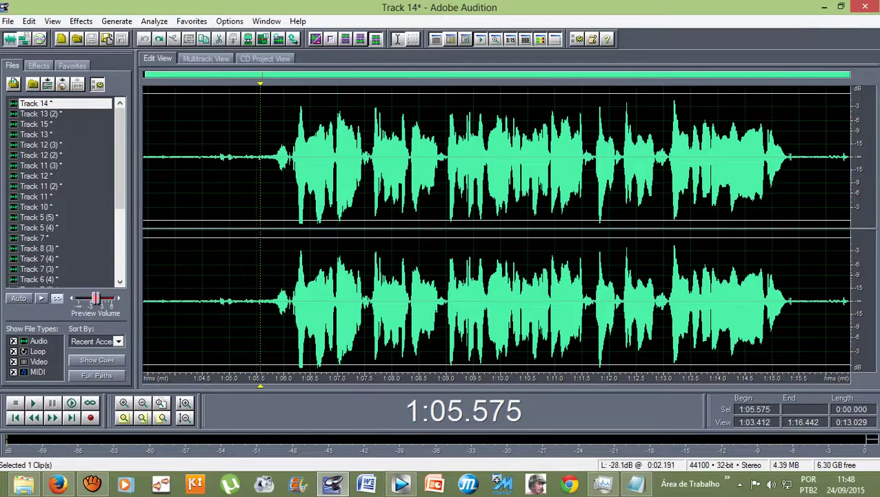
{"action": "left_click", "coordinate": [256, 157]}
{"action": "left_click_drag", "start_coordinate": [256, 159], "coordinate": [826, 159]}
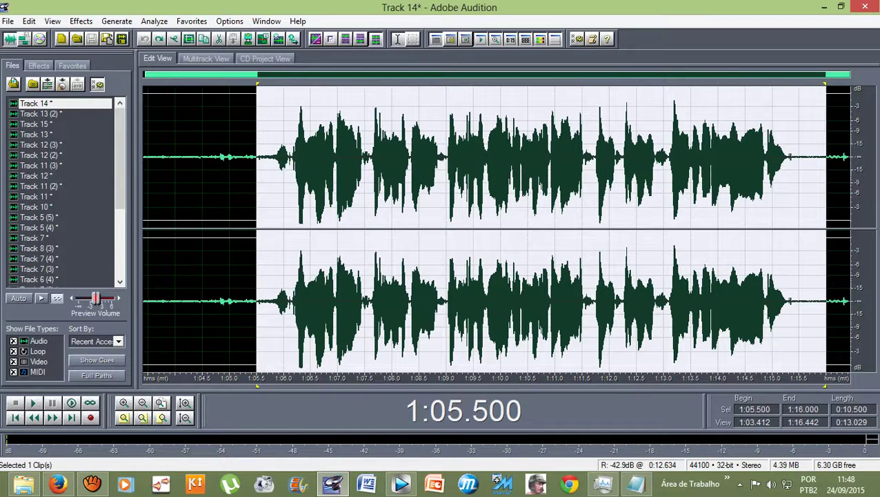
{"action": "left_click_drag", "start_coordinate": [825, 159], "coordinate": [815, 96]}
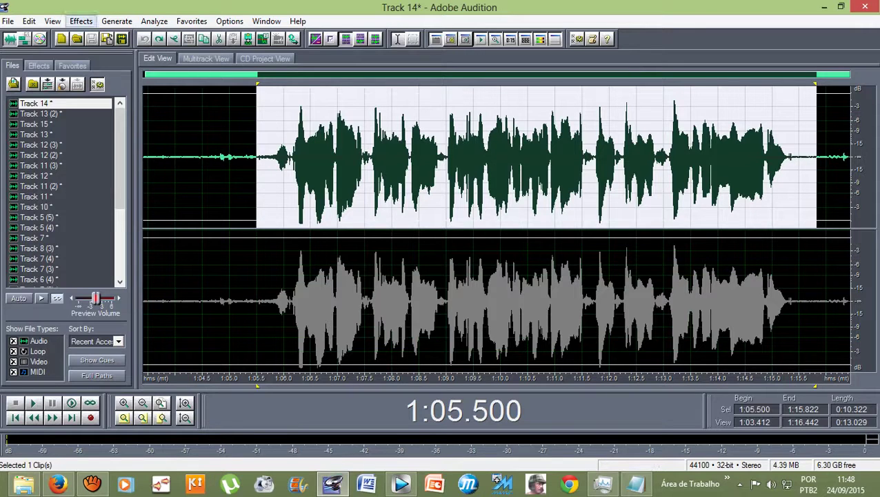
{"action": "left_click", "coordinate": [81, 21]}
{"action": "left_click", "coordinate": [100, 64]}
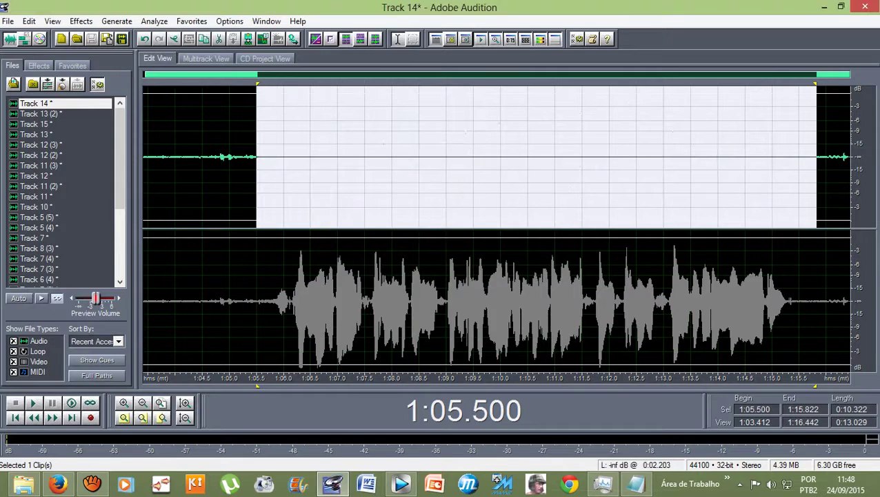
{"action": "left_click", "coordinate": [260, 234]}
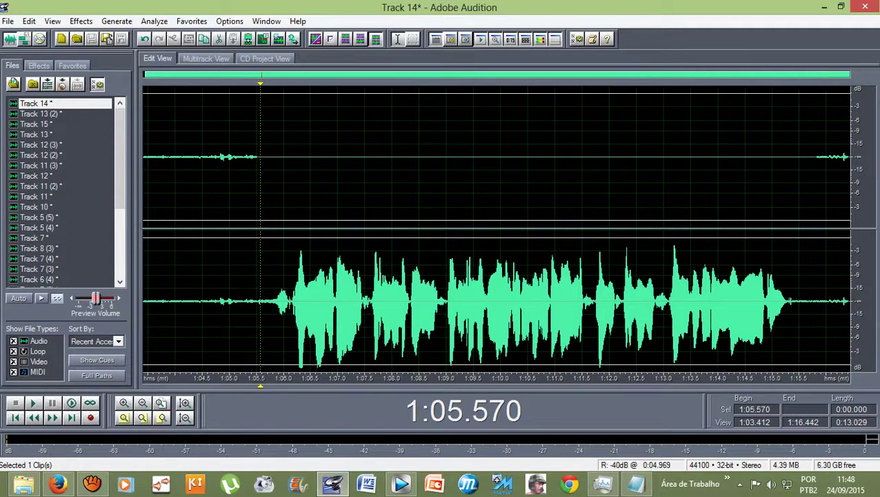
Return to the multitrack session, review the three clips and play them from the cursor position.
{"action": "key", "text": "F12"}
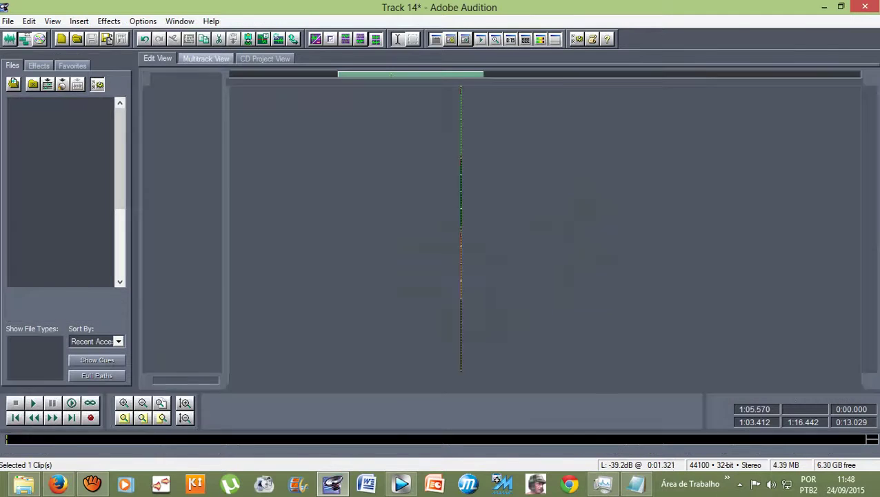
{"action": "left_click", "coordinate": [510, 121]}
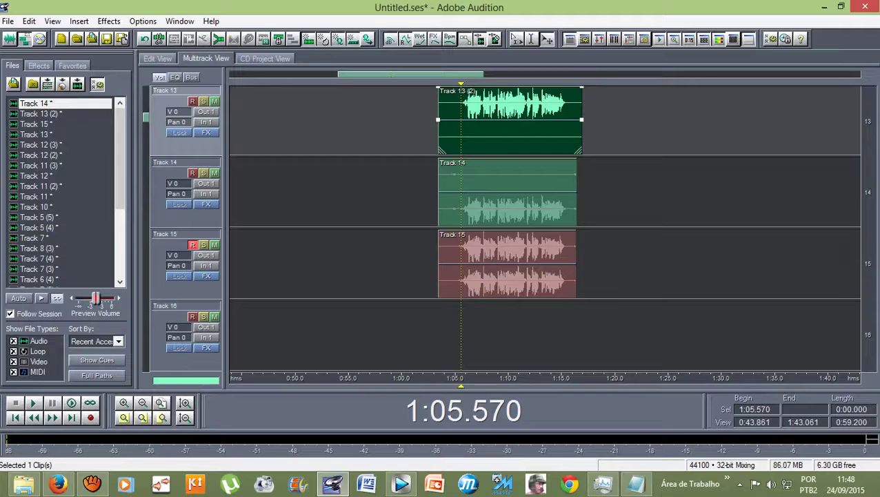
{"action": "left_click", "coordinate": [498, 191]}
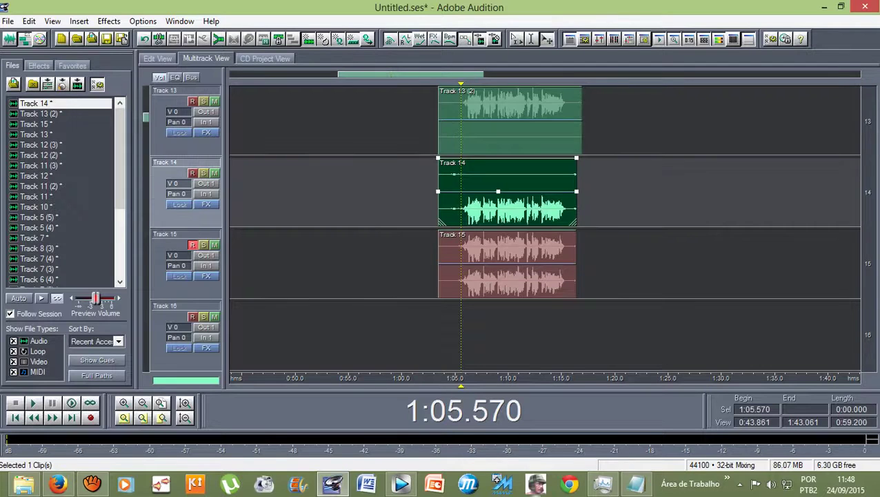
{"action": "left_click", "coordinate": [544, 279]}
{"action": "mouse_move", "coordinate": [598, 486]}
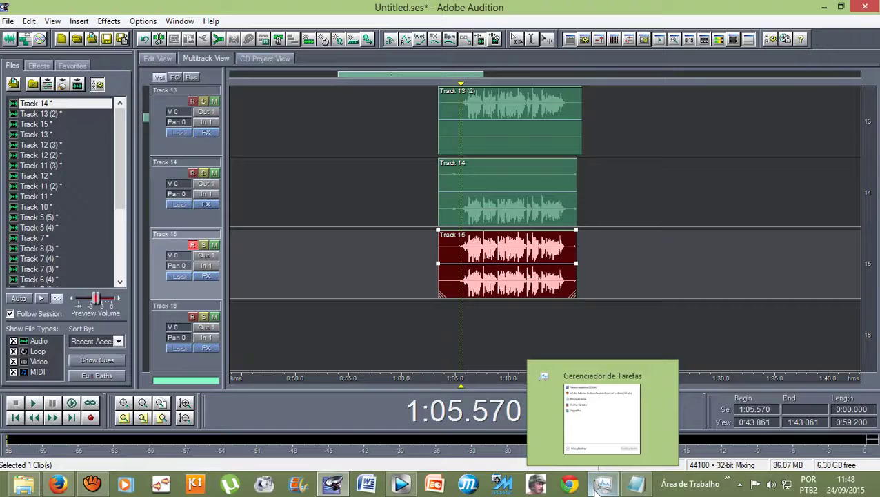
{"action": "key", "text": "Escape"}
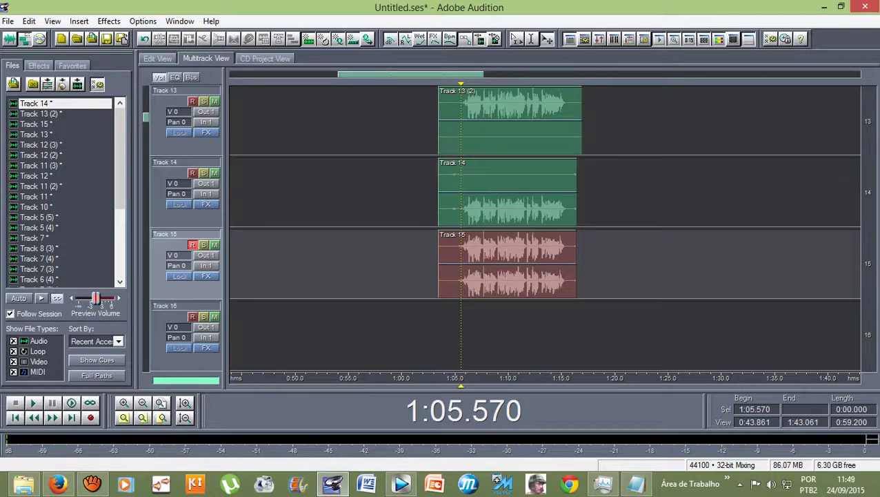
{"action": "key", "text": "space"}
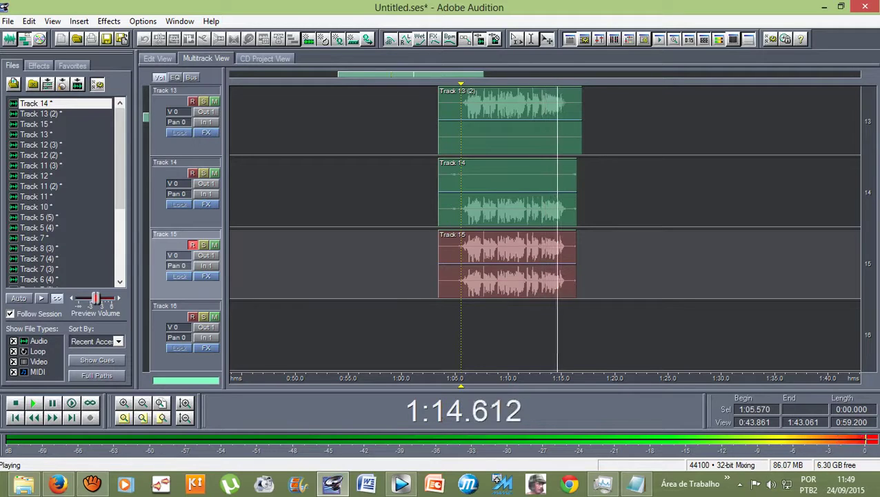
{"action": "key", "text": "space"}
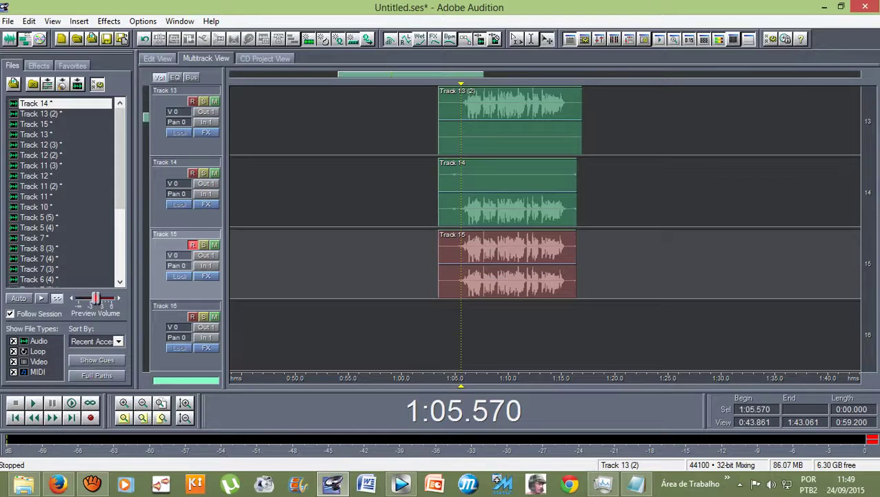
Undo the silenced channels in the Track 13 (2) and Track 14 clips and return to the multitrack session.
{"action": "double_click", "coordinate": [510, 117]}
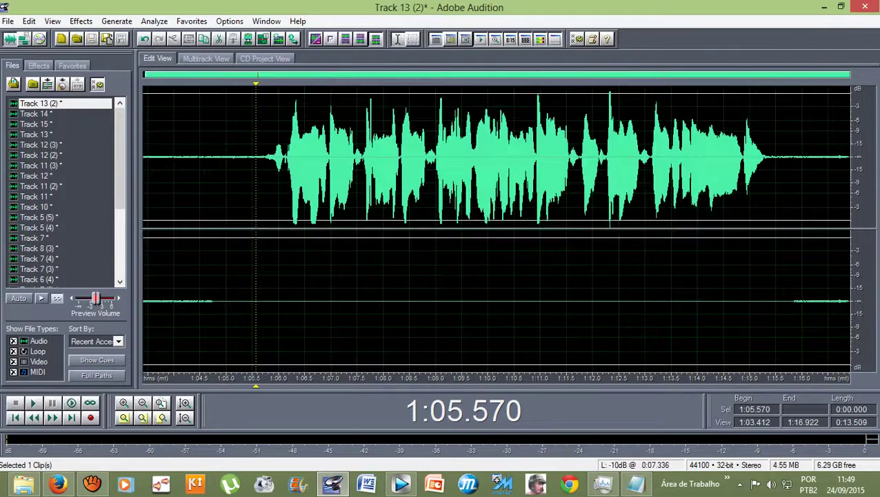
{"action": "key", "text": "ctrl+z"}
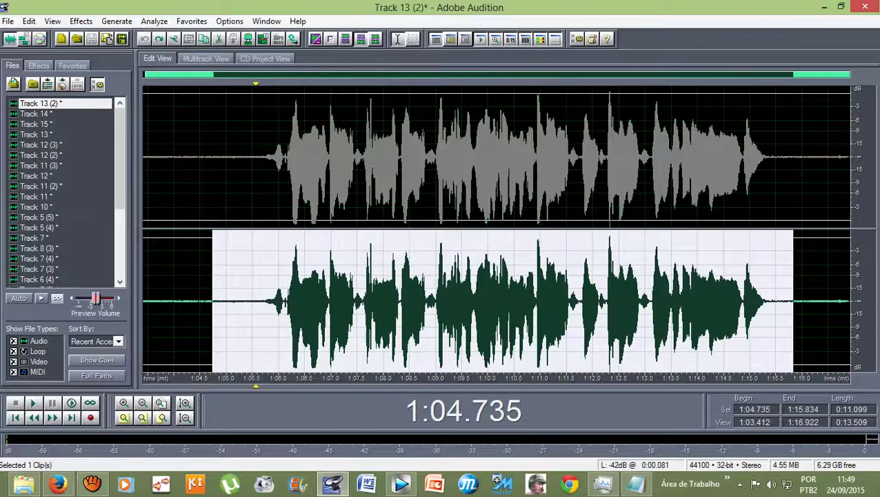
{"action": "key", "text": "F12"}
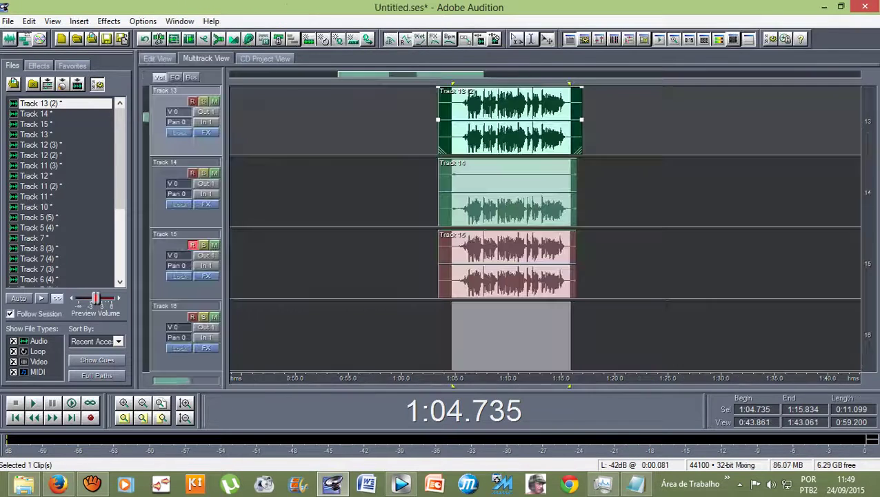
{"action": "double_click", "coordinate": [510, 192]}
{"action": "key", "text": "ctrl+z"}
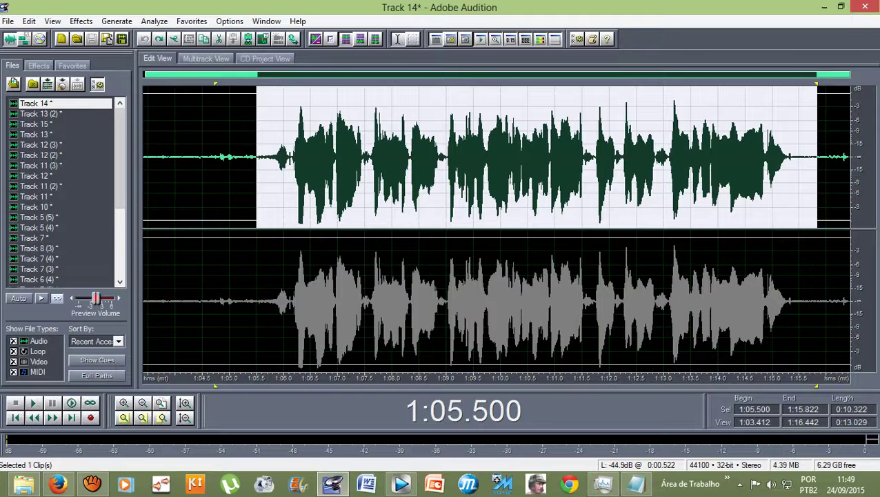
{"action": "key", "text": "9"}
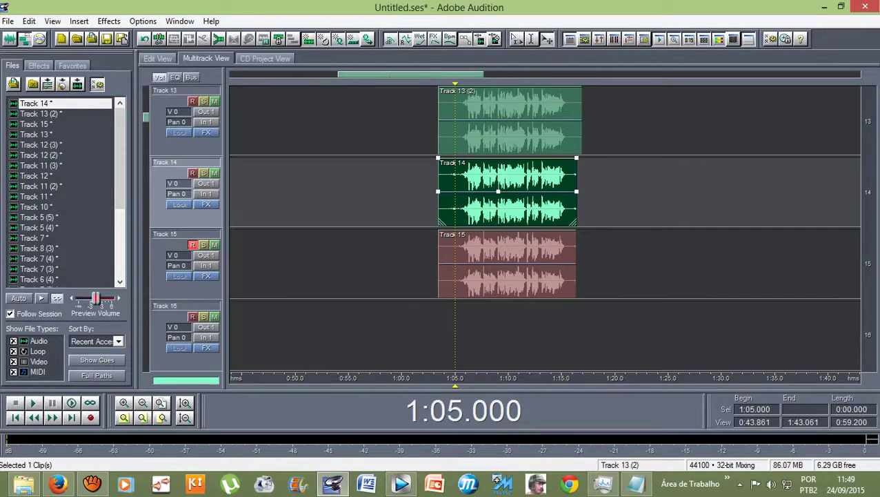
Open the Track 13 (2) clip for waveform editing and apply the Delay preset Spatial Left 2 from about 1:05.5 to 1:16.2.
{"action": "key", "text": "8"}
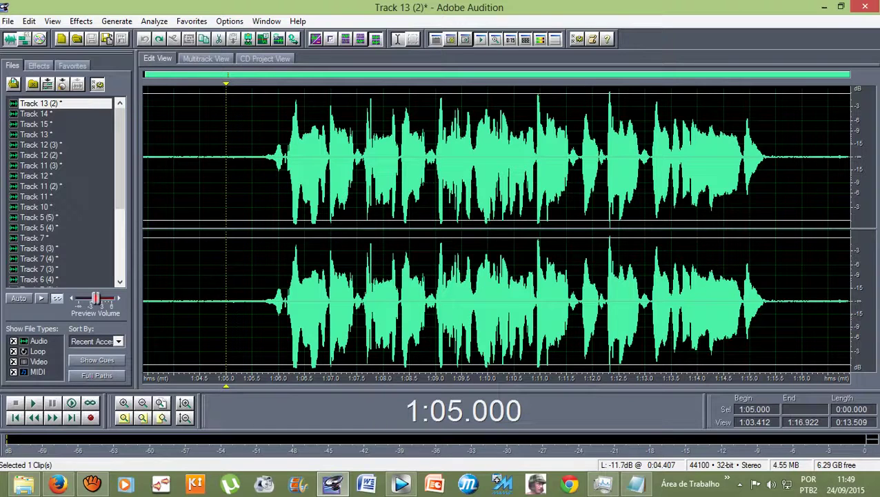
{"action": "left_click_drag", "start_coordinate": [252, 172], "coordinate": [811, 296]}
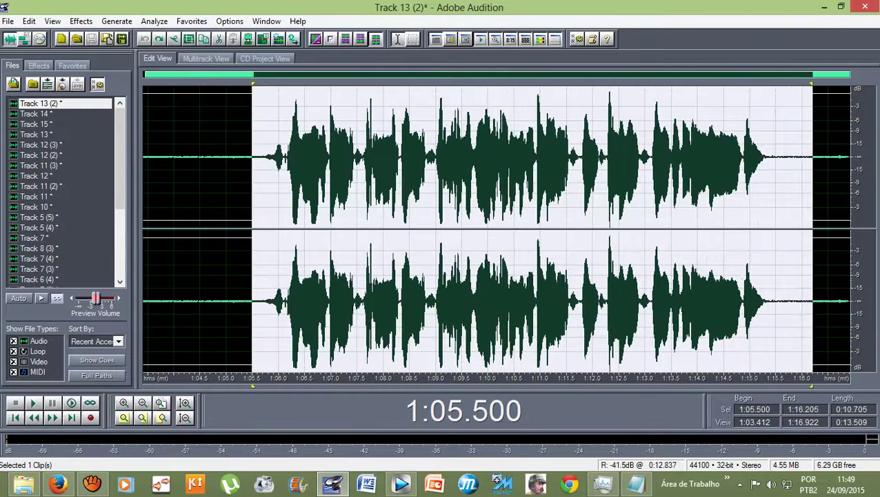
{"action": "left_click", "coordinate": [80, 21]}
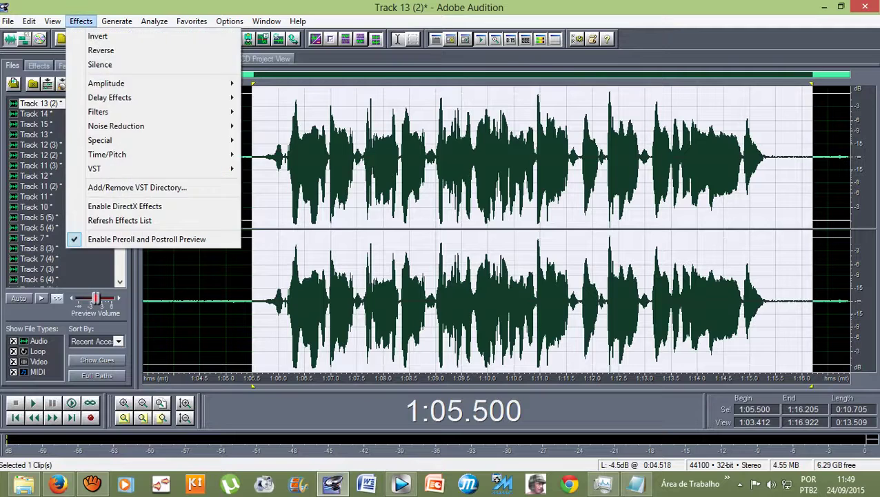
{"action": "mouse_move", "coordinate": [111, 98]}
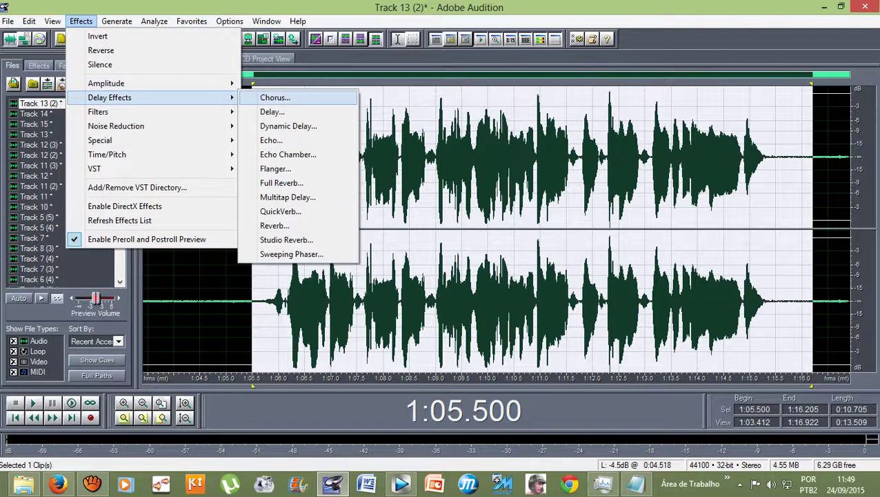
{"action": "left_click", "coordinate": [271, 111]}
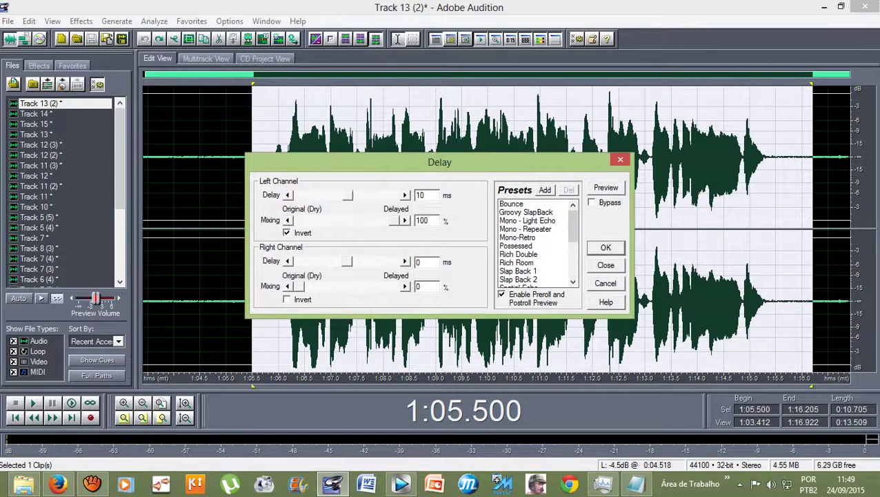
{"action": "scroll", "coordinate": [535, 241], "scroll_direction": "down", "scroll_amount": 2}
{"action": "scroll", "coordinate": [535, 241], "scroll_direction": "down", "scroll_amount": 1}
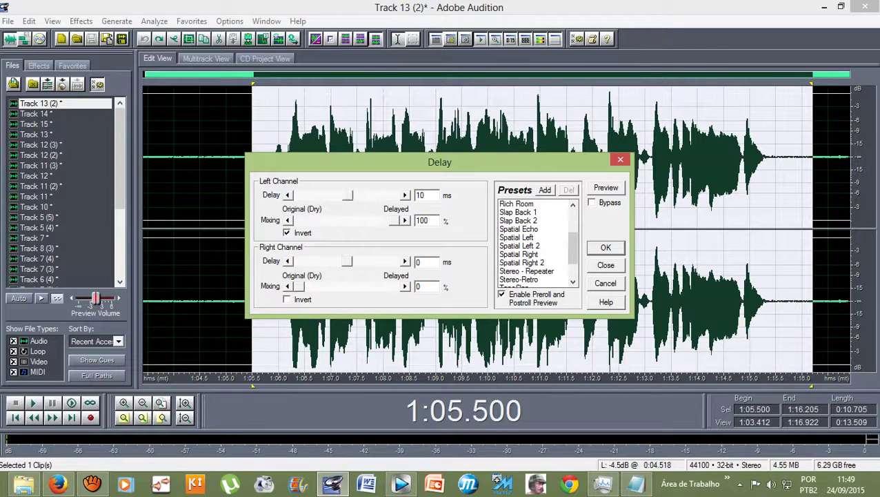
{"action": "left_click", "coordinate": [519, 245]}
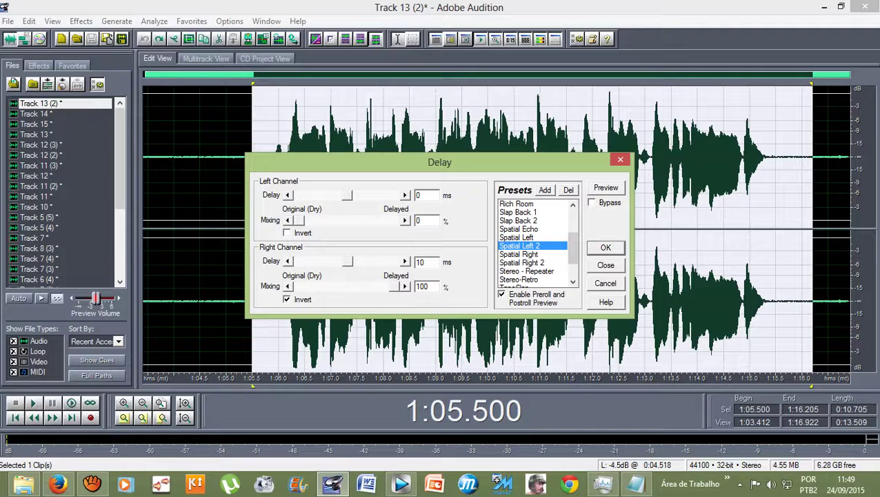
{"action": "left_click", "coordinate": [605, 247]}
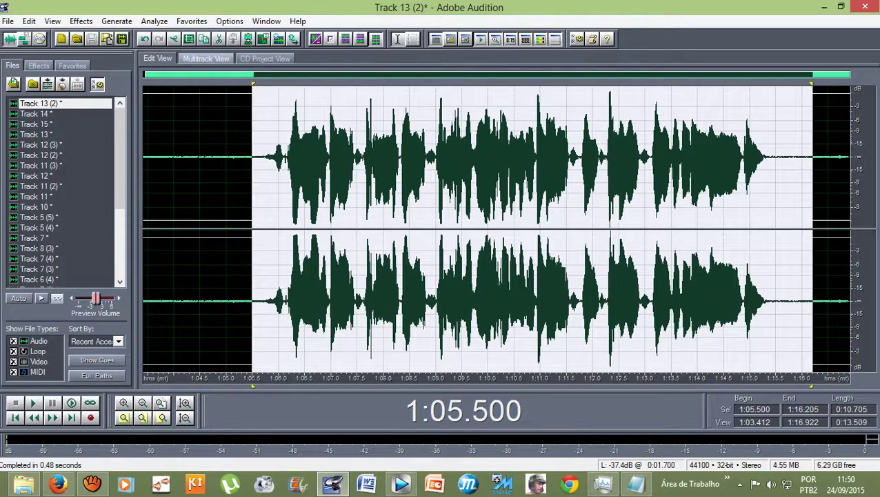
Open the Track 14 clip from the multitrack session and apply the Delay preset Spatial Right 2 to the selected range.
{"action": "left_click", "coordinate": [226, 58]}
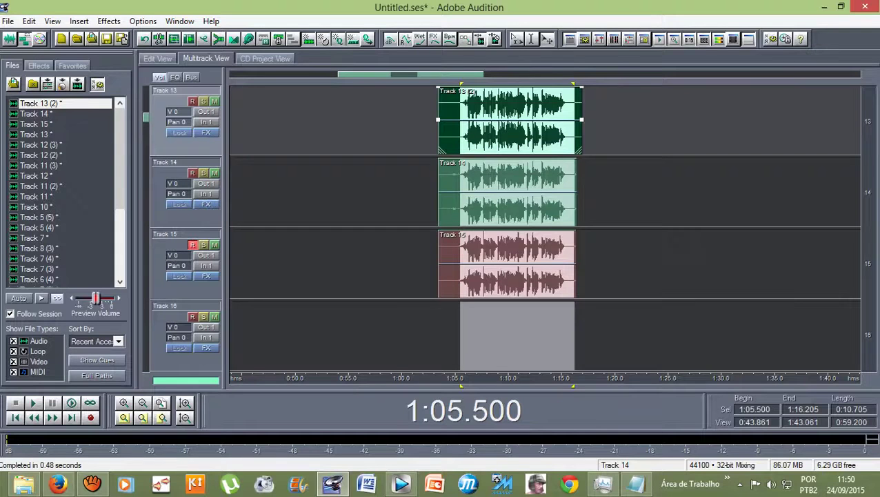
{"action": "double_click", "coordinate": [491, 192]}
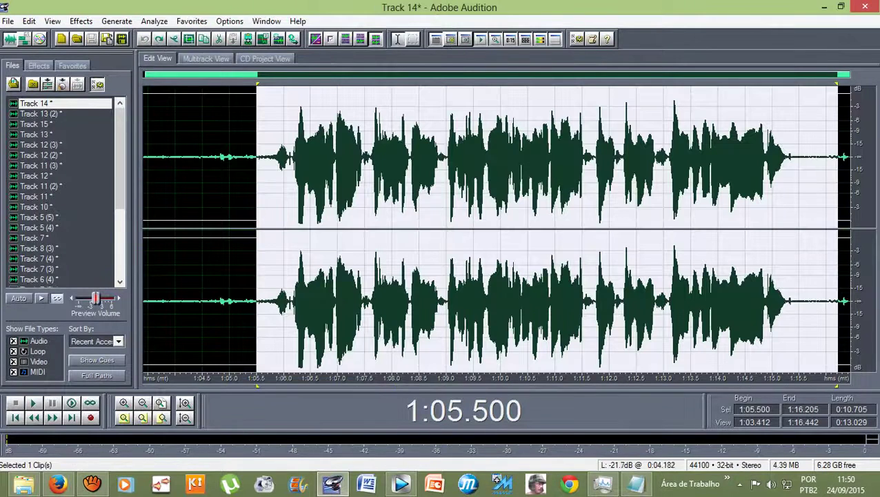
{"action": "left_click", "coordinate": [81, 20]}
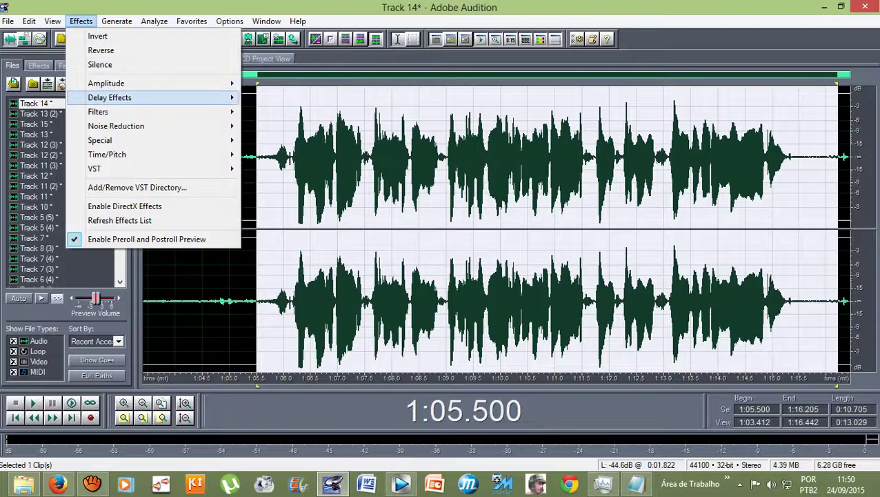
{"action": "mouse_move", "coordinate": [108, 97]}
{"action": "left_click", "coordinate": [272, 112]}
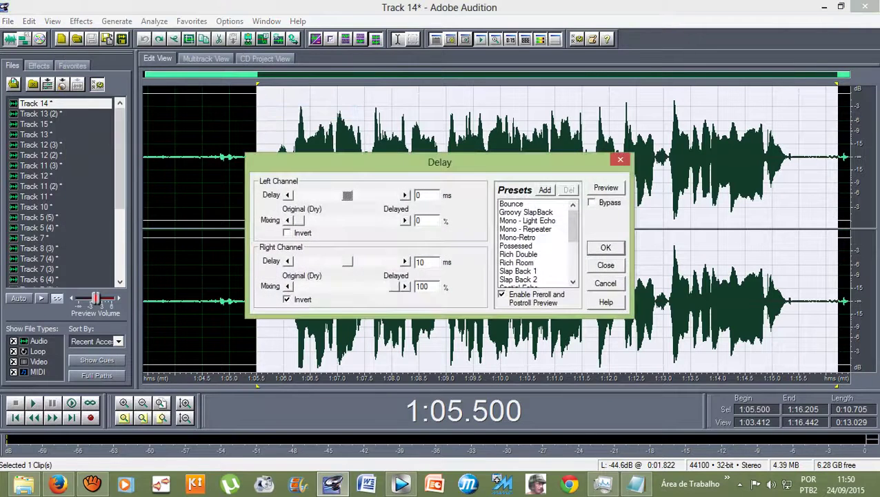
{"action": "scroll", "coordinate": [534, 241], "scroll_direction": "down", "scroll_amount": 5}
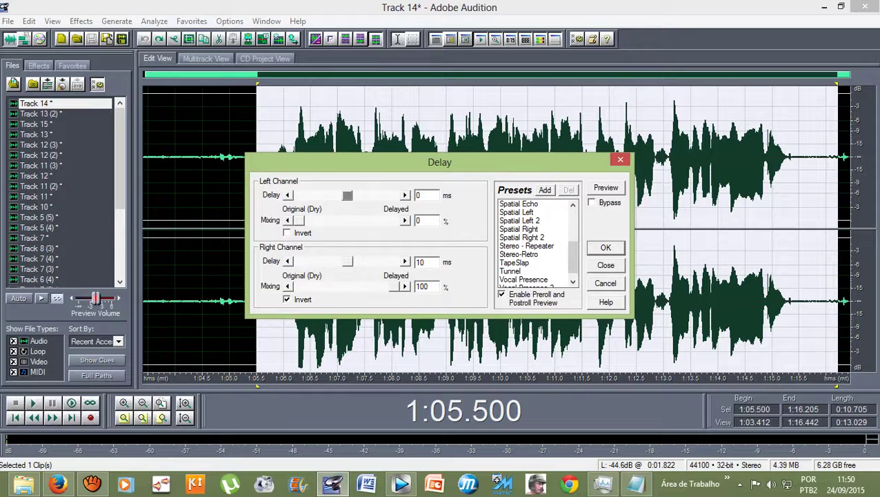
{"action": "left_click", "coordinate": [522, 237]}
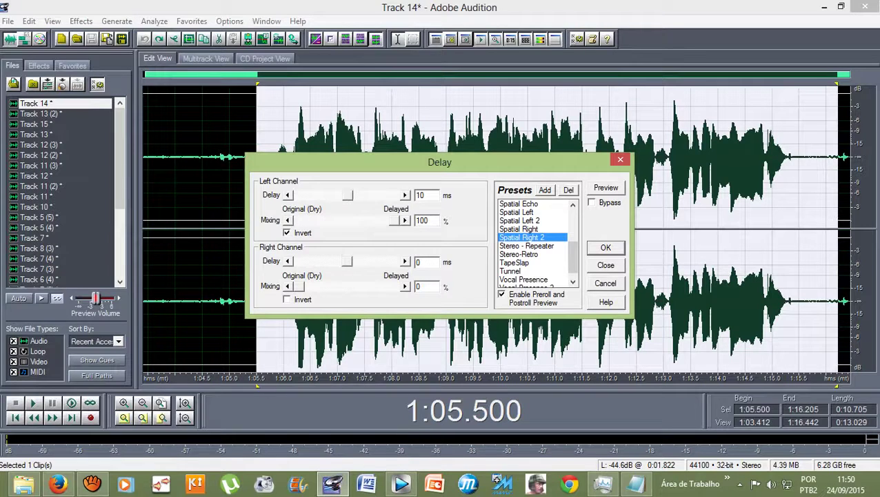
{"action": "key", "text": "Return"}
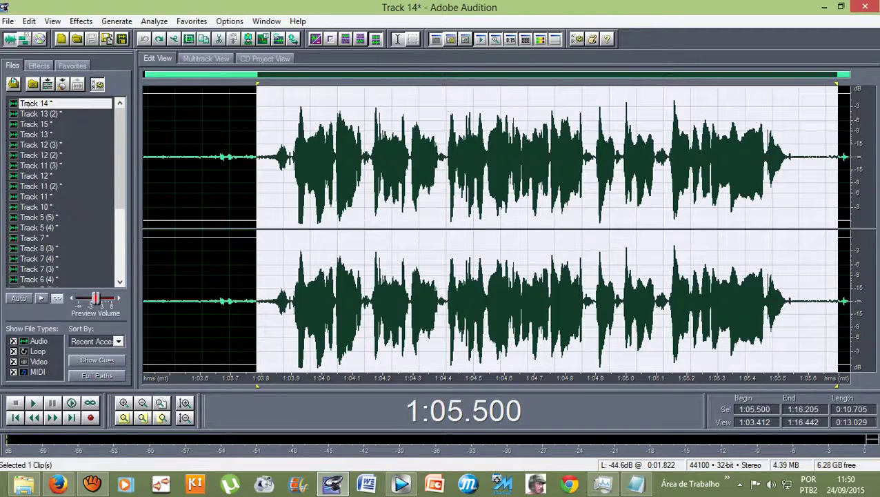
Return to the multitrack session and play the clips from about 1:05.4 to hear the delayed vocals together.
{"action": "key", "text": "F12"}
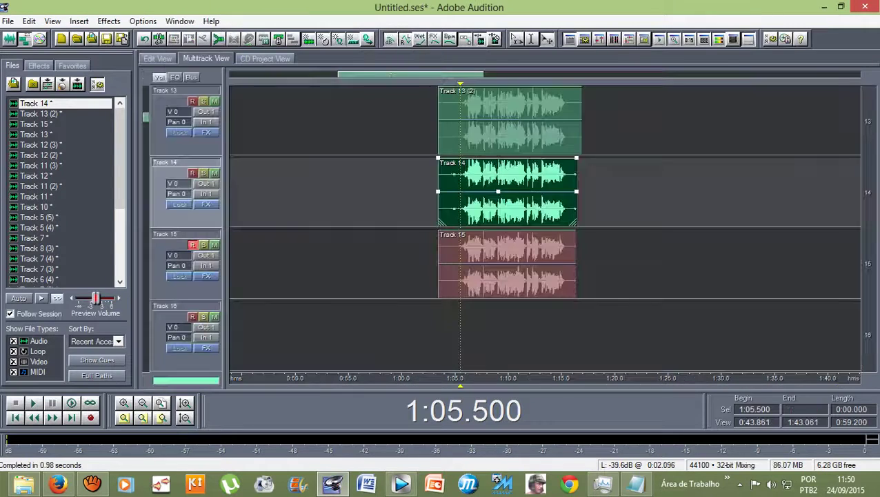
{"action": "left_click", "coordinate": [458, 207]}
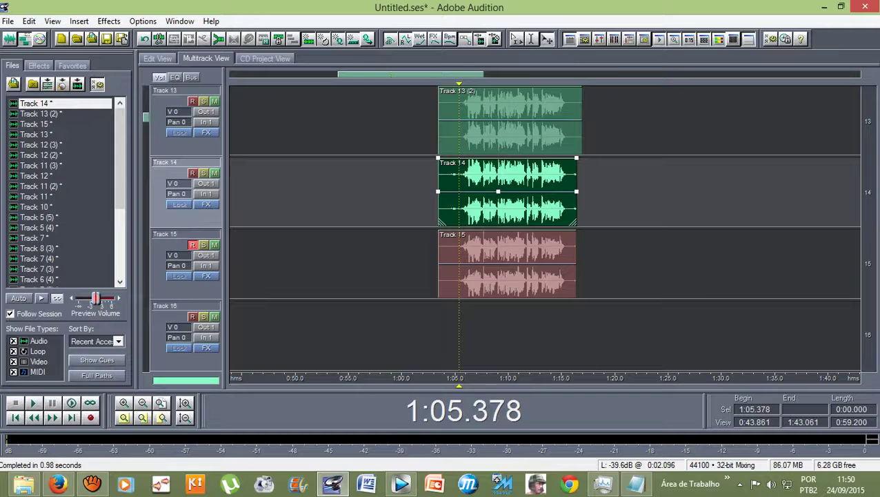
{"action": "key", "text": "space"}
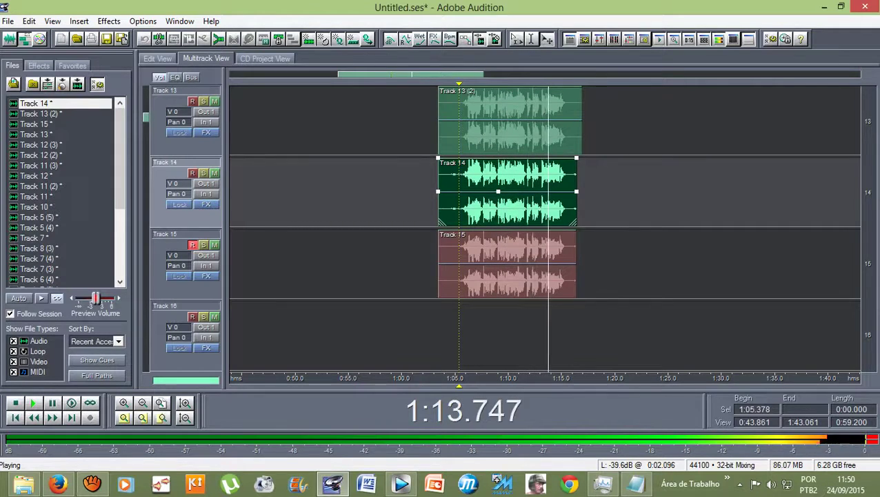
{"action": "key", "text": "space"}
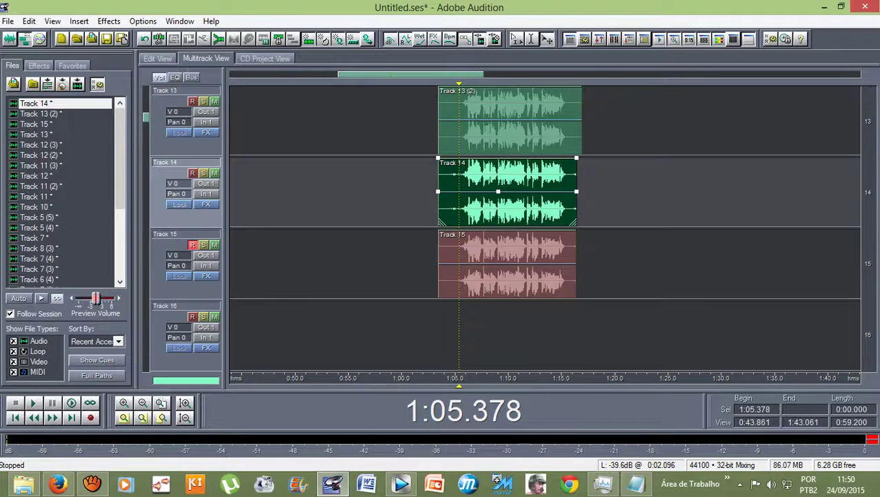
{"action": "mouse_move", "coordinate": [96, 486]}
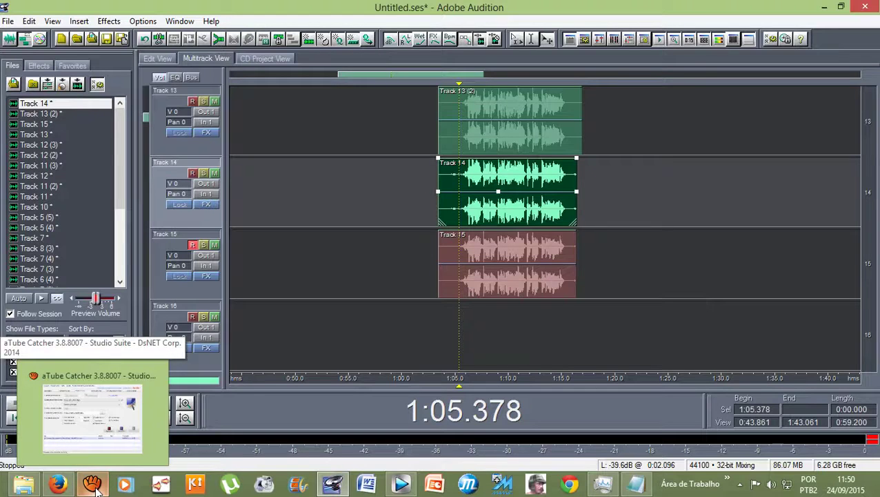
{"action": "left_click", "coordinate": [95, 486]}
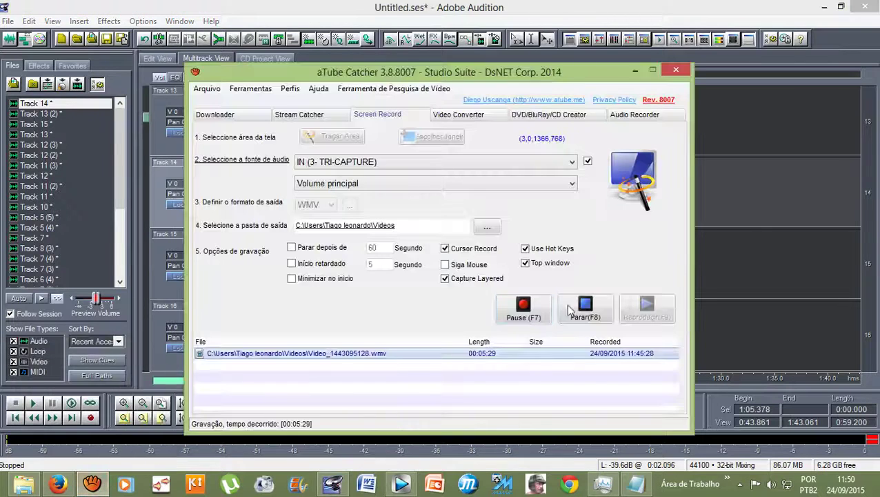